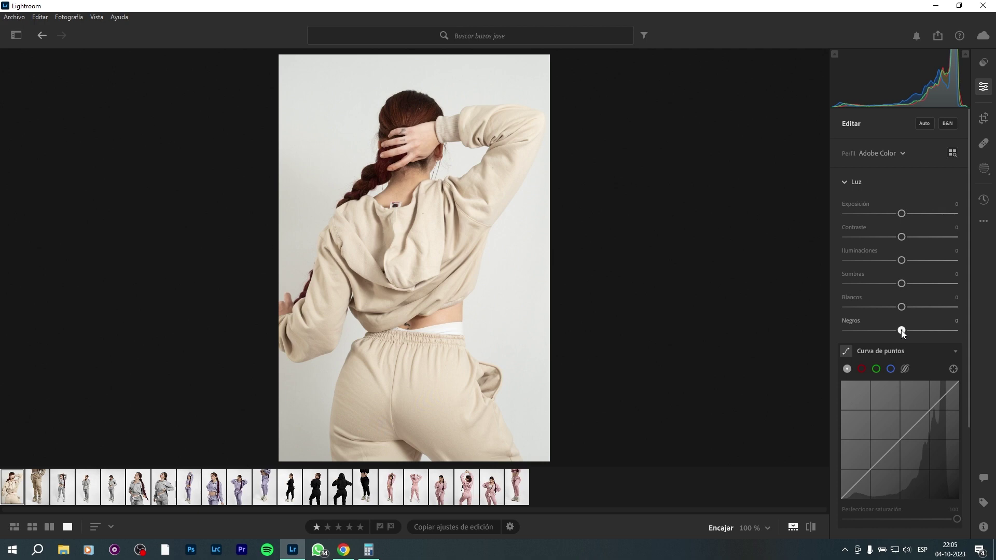
# - Lower Negros to −100, examine the hair at 100 % zoom, and reset the slider to 0
pyautogui.moveTo(900, 329); pyautogui.dragTo(863, 328)
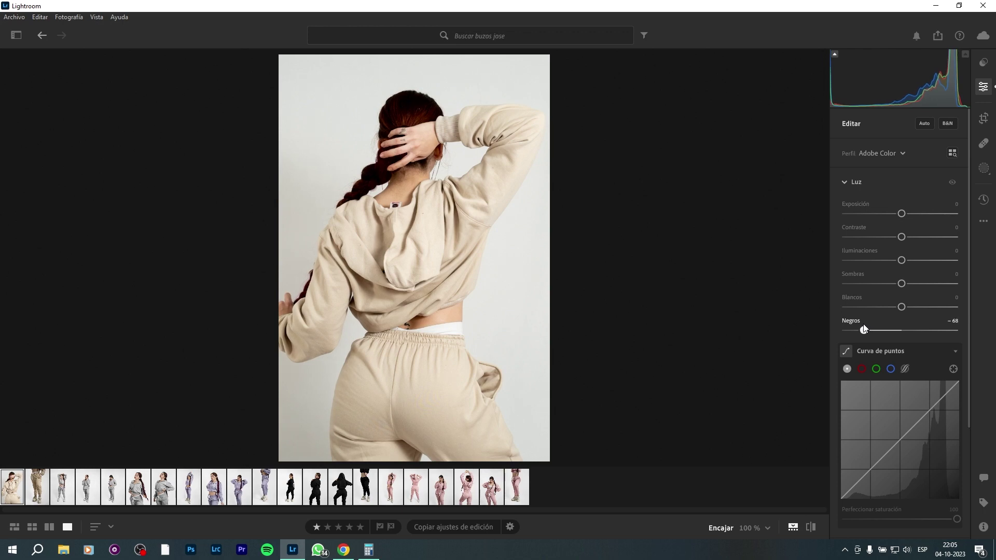
pyautogui.moveTo(860, 329); pyautogui.dragTo(883, 326)
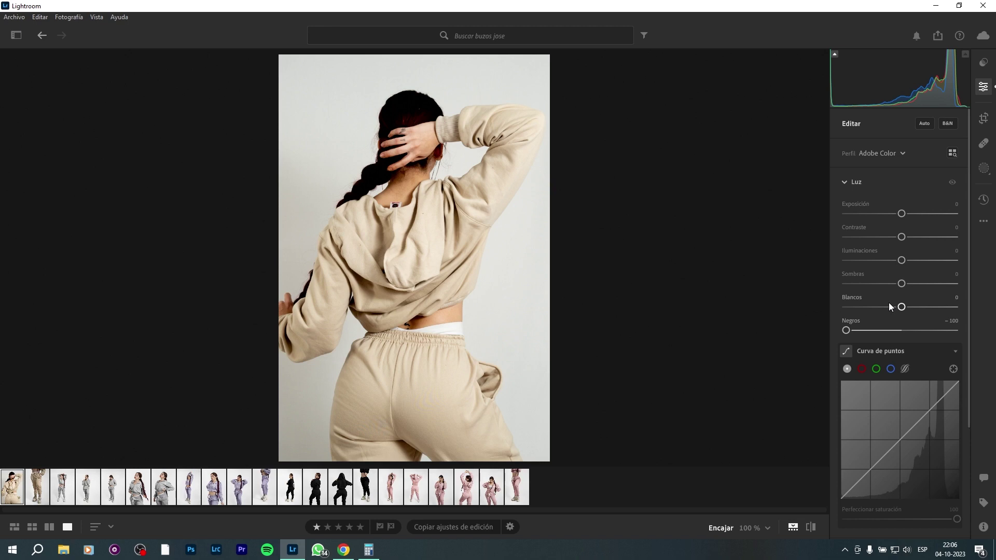
pyautogui.click(390, 112)
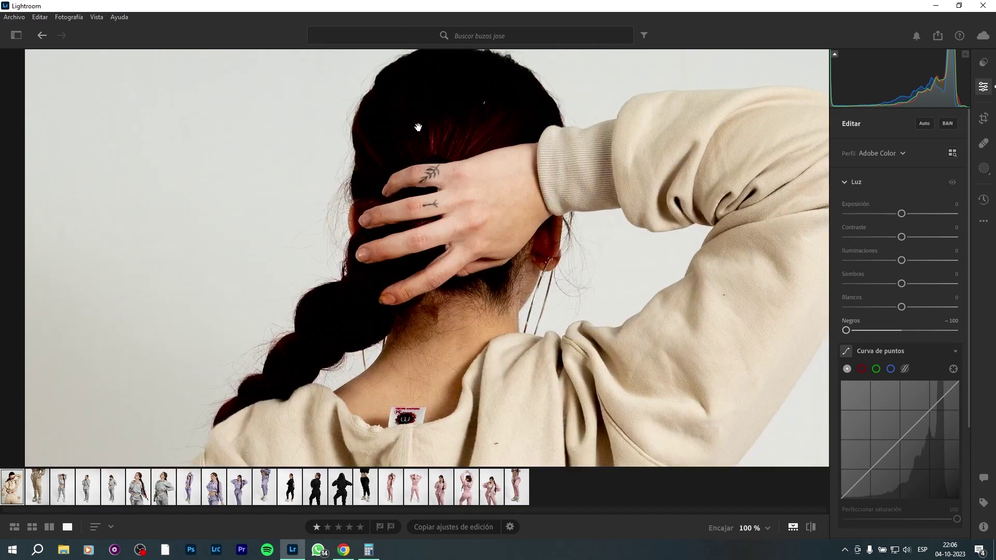
pyautogui.moveTo(418, 127); pyautogui.dragTo(449, 214)
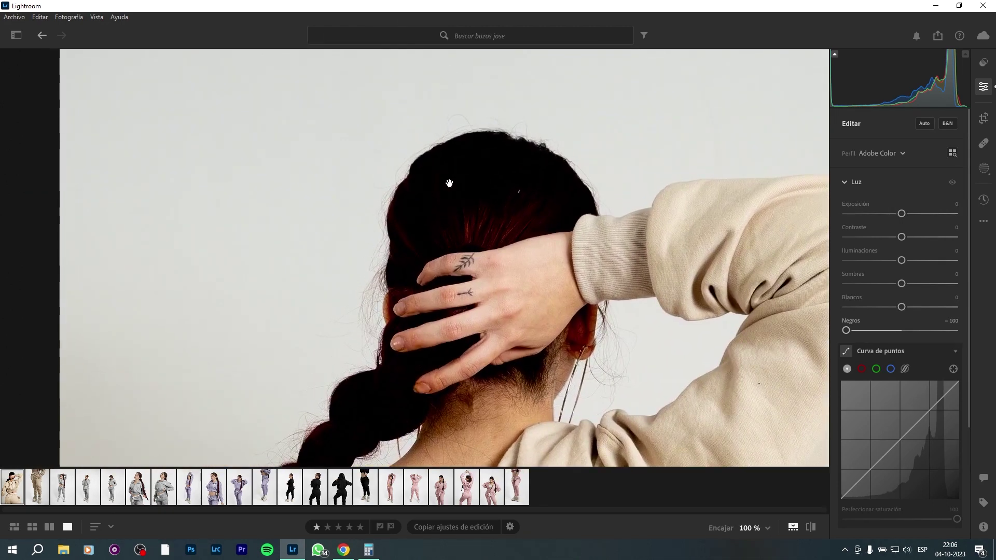
pyautogui.doubleClick(847, 331)
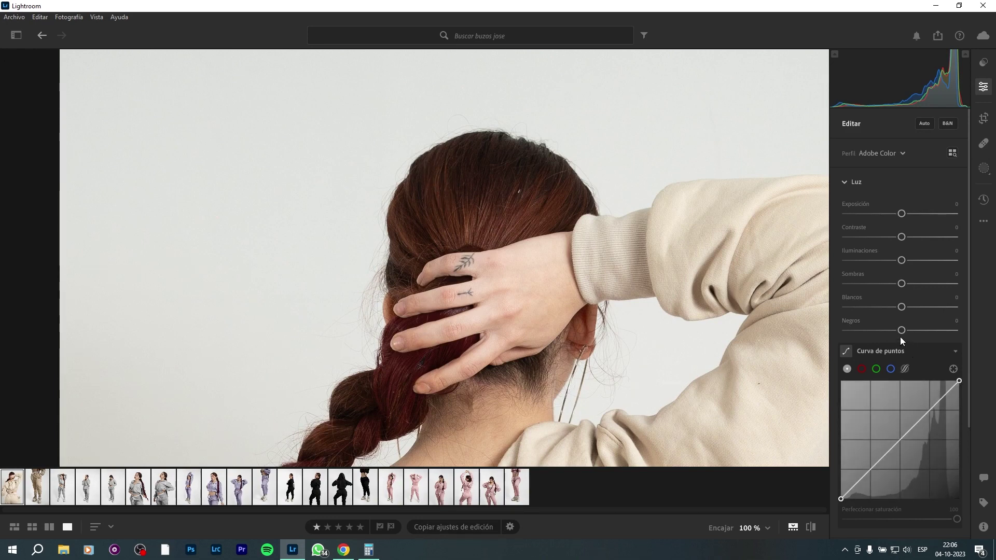
# - Compare the dark hair with Negros at −100 against strongly lowered Sombras, resetting each slider to 0
pyautogui.moveTo(901, 332); pyautogui.dragTo(846, 331)
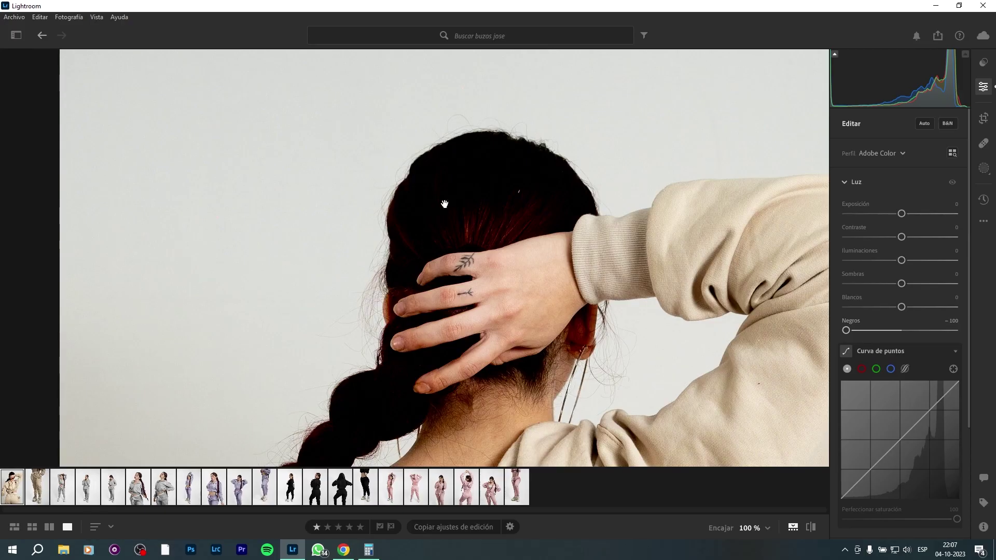
pyautogui.doubleClick(902, 320)
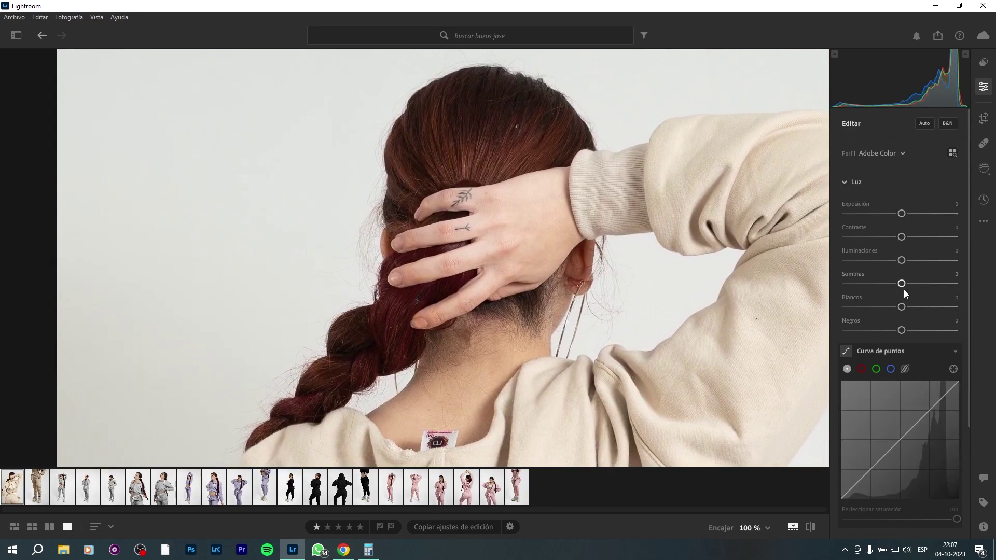
pyautogui.moveTo(902, 284); pyautogui.dragTo(845, 285)
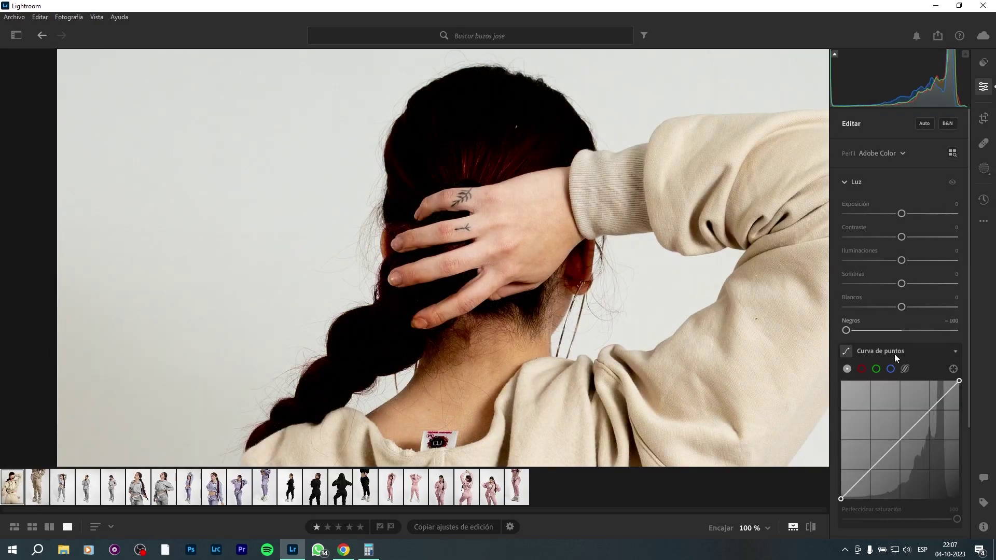
pyautogui.doubleClick(845, 330)
pyautogui.moveTo(903, 285); pyautogui.dragTo(834, 288)
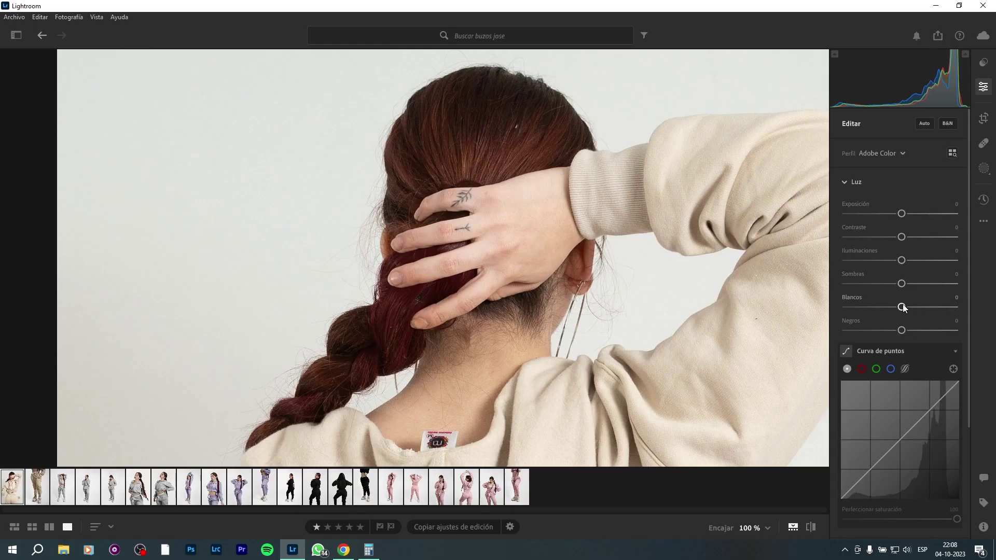
# - Try Iluminaciones at −100 while checking the hair and sweatshirt up close, and reset the slider to 0
pyautogui.moveTo(902, 261)
pyautogui.mouseDown()
pyautogui.moveTo(857, 261)
pyautogui.moveTo(886, 260)
pyautogui.mouseUp()
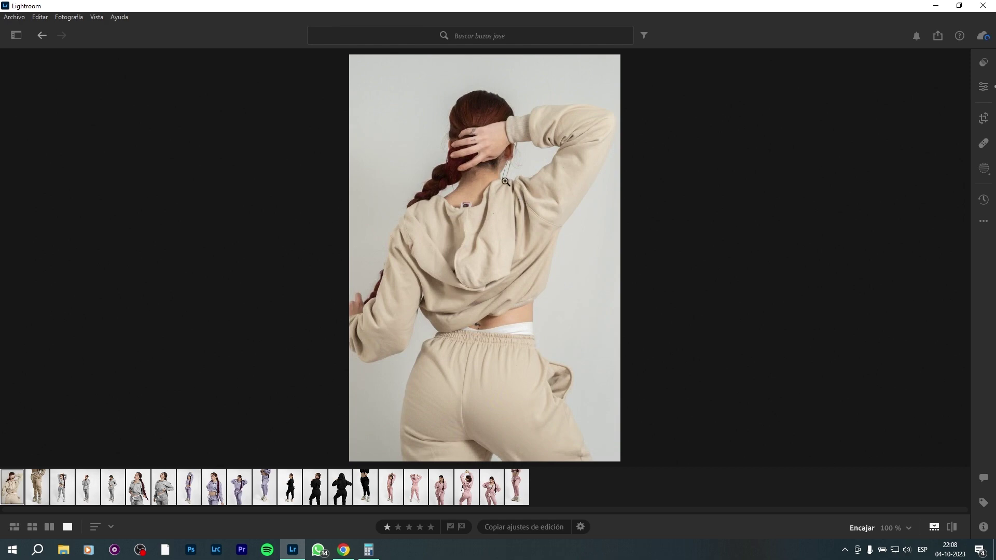
pyautogui.click(473, 149)
pyautogui.click(983, 87)
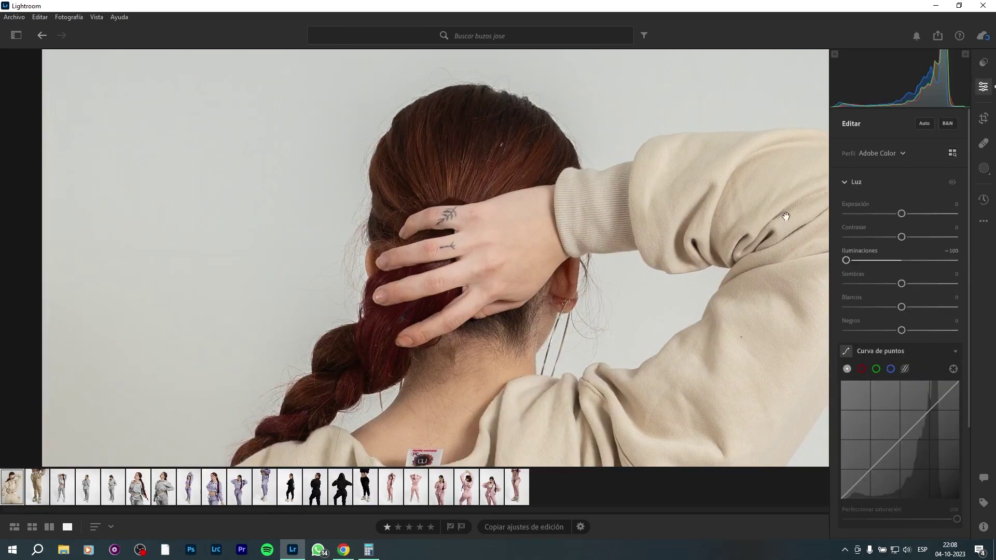
pyautogui.moveTo(855, 259); pyautogui.dragTo(822, 260)
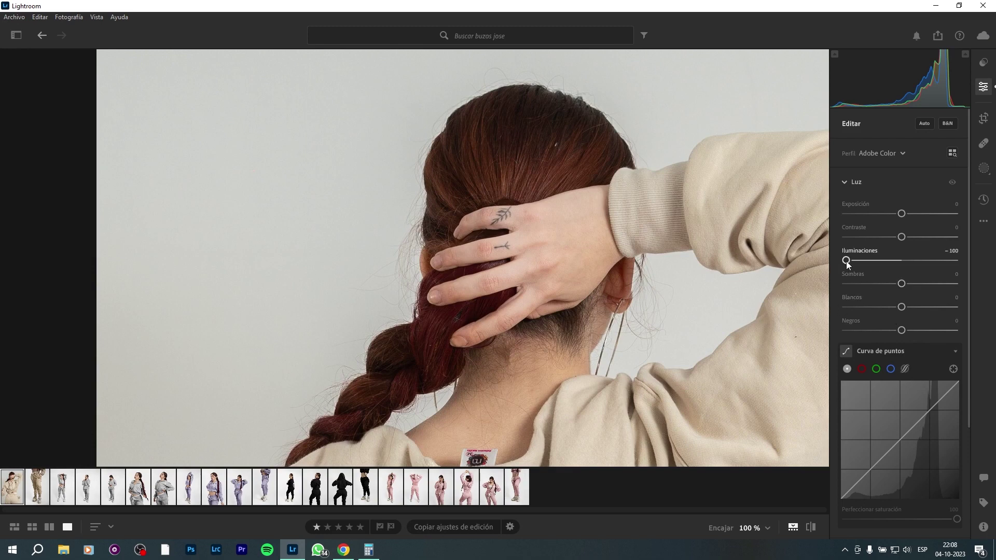
pyautogui.moveTo(845, 260); pyautogui.dragTo(891, 261)
pyautogui.doubleClick(894, 259)
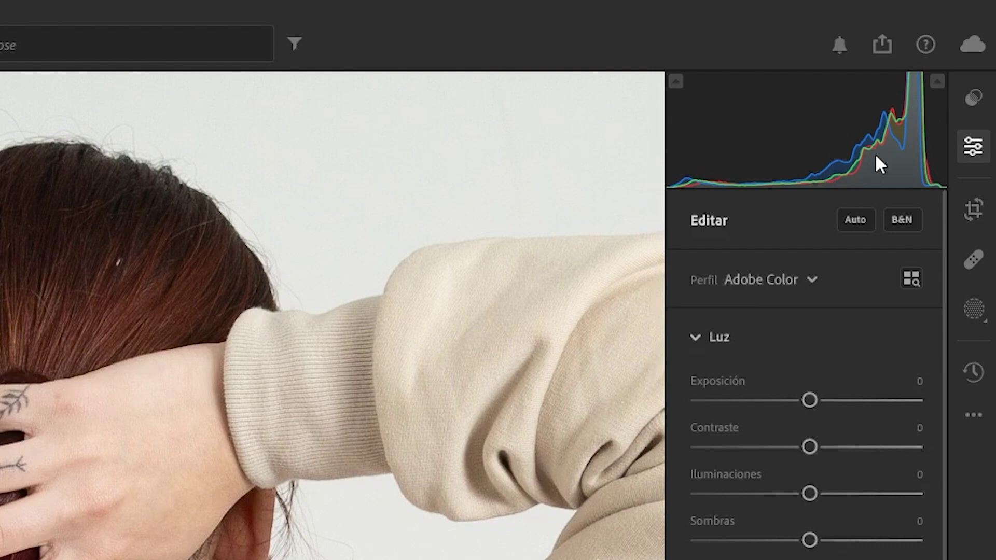
pyautogui.moveTo(802, 493)
pyautogui.mouseDown()
pyautogui.moveTo(673, 493)
pyautogui.moveTo(789, 493)
pyautogui.mouseUp()
pyautogui.doubleClick(807, 497)
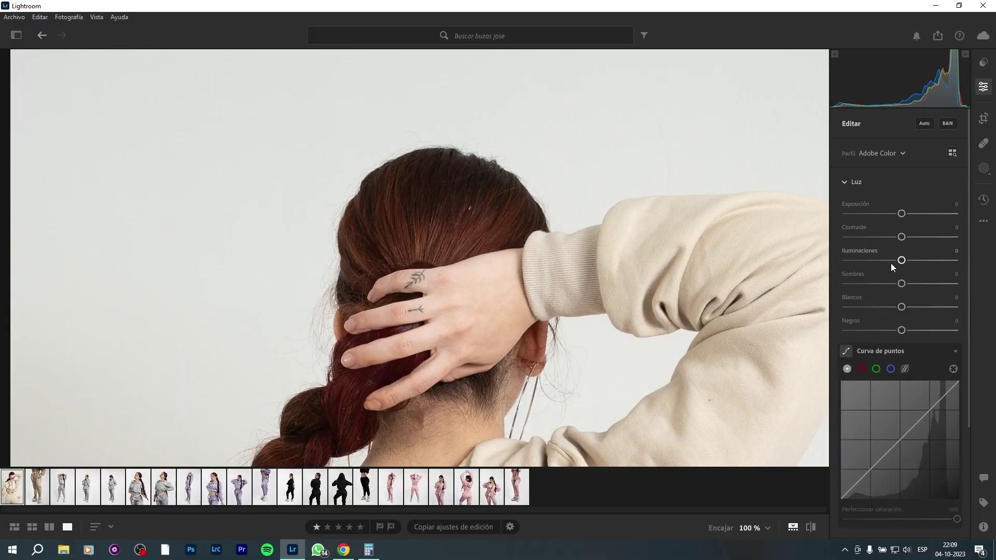
pyautogui.click(610, 248)
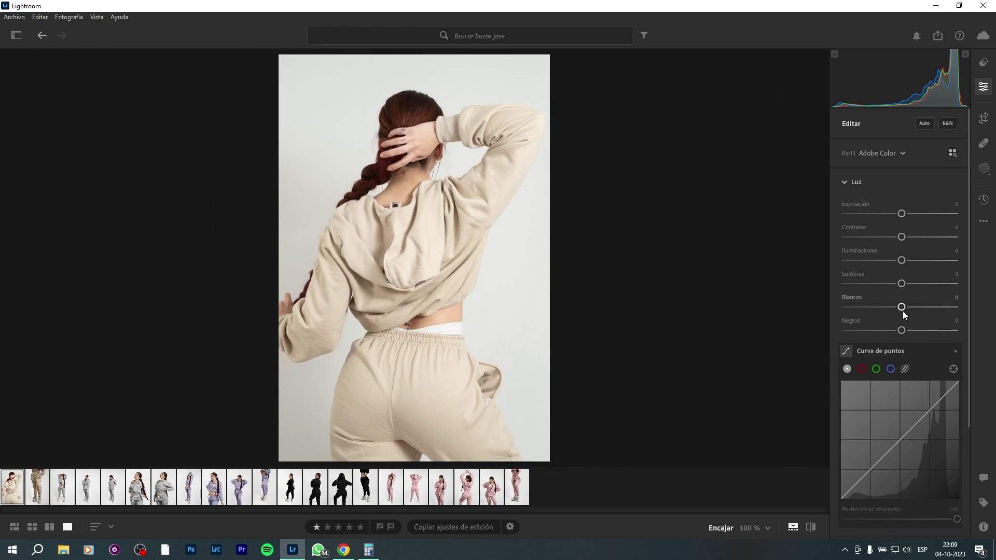
# - Compare Blancos at +100 with Iluminaciones at +100 on the full photo, resetting each slider to 0
pyautogui.moveTo(902, 309); pyautogui.dragTo(968, 298)
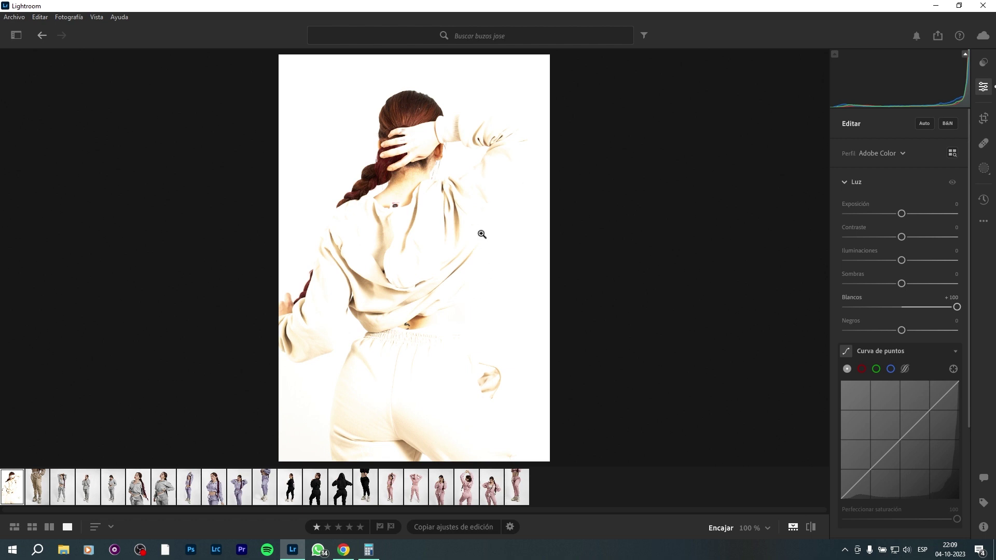
pyautogui.doubleClick(957, 307)
pyautogui.moveTo(901, 260); pyautogui.dragTo(973, 271)
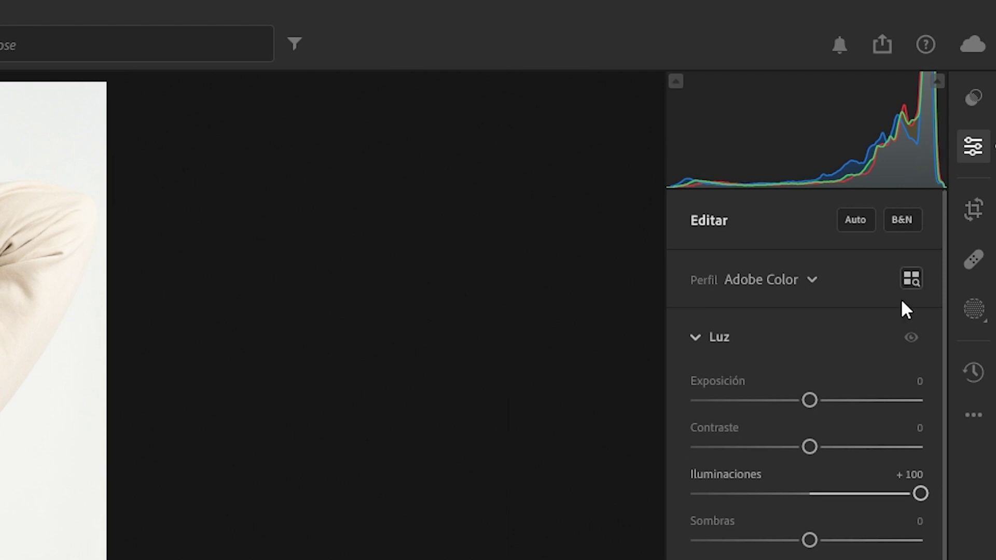
pyautogui.doubleClick(920, 501)
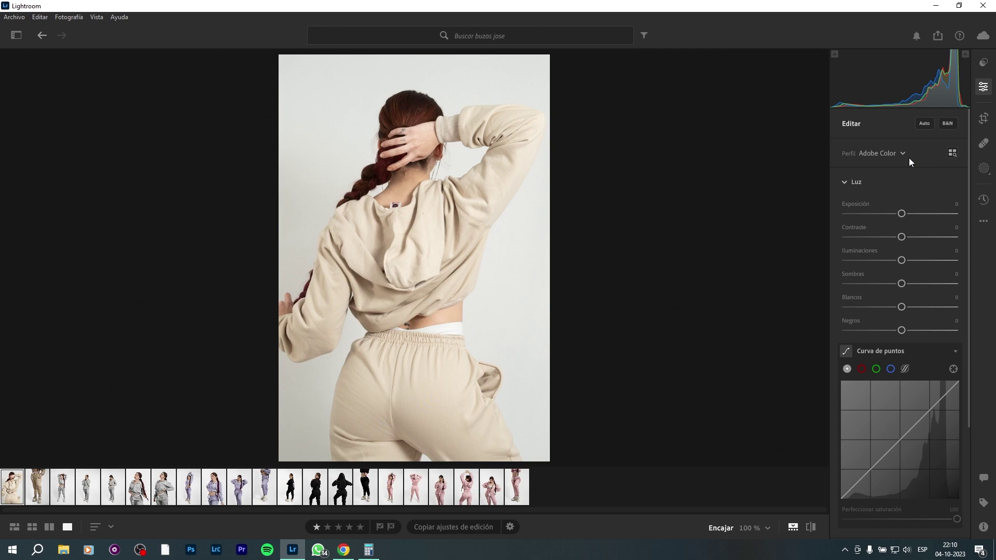
# - Convert the photo to black and white and try Contraste at both extremes, ending at −70
pyautogui.press('v')
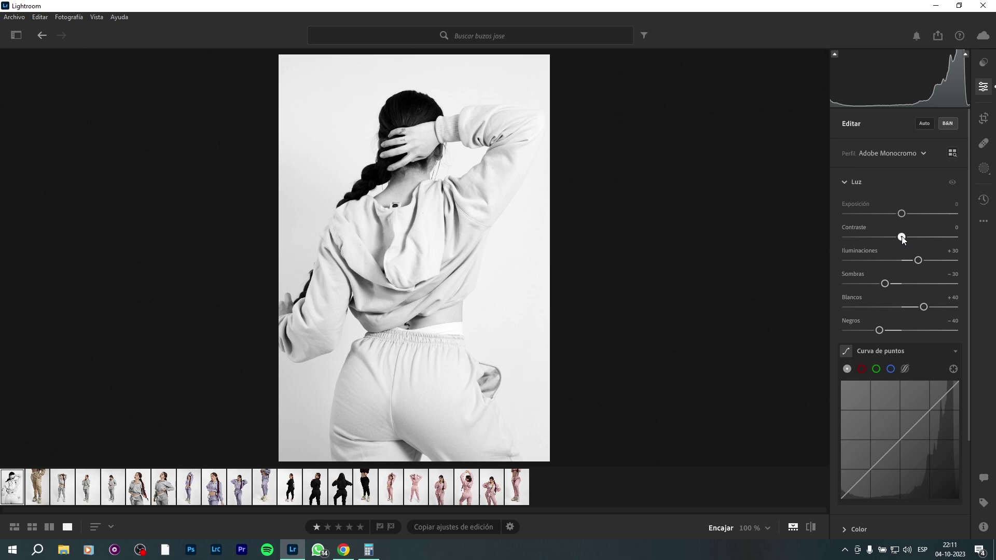
pyautogui.moveTo(903, 238)
pyautogui.mouseDown()
pyautogui.moveTo(927, 238)
pyautogui.moveTo(884, 237)
pyautogui.moveTo(932, 237)
pyautogui.moveTo(898, 239)
pyautogui.mouseUp()
pyautogui.moveTo(900, 239); pyautogui.dragTo(924, 240)
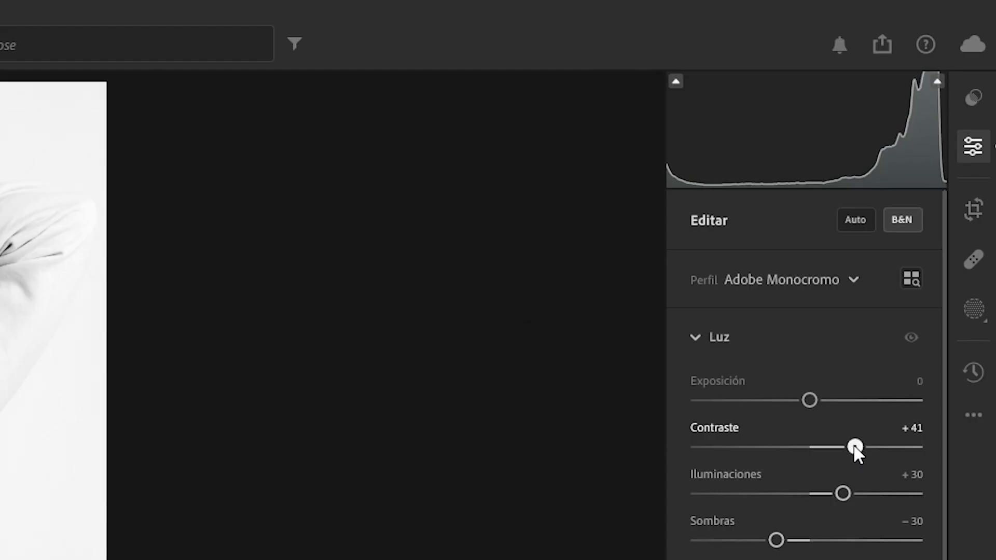
pyautogui.moveTo(854, 444); pyautogui.dragTo(846, 447)
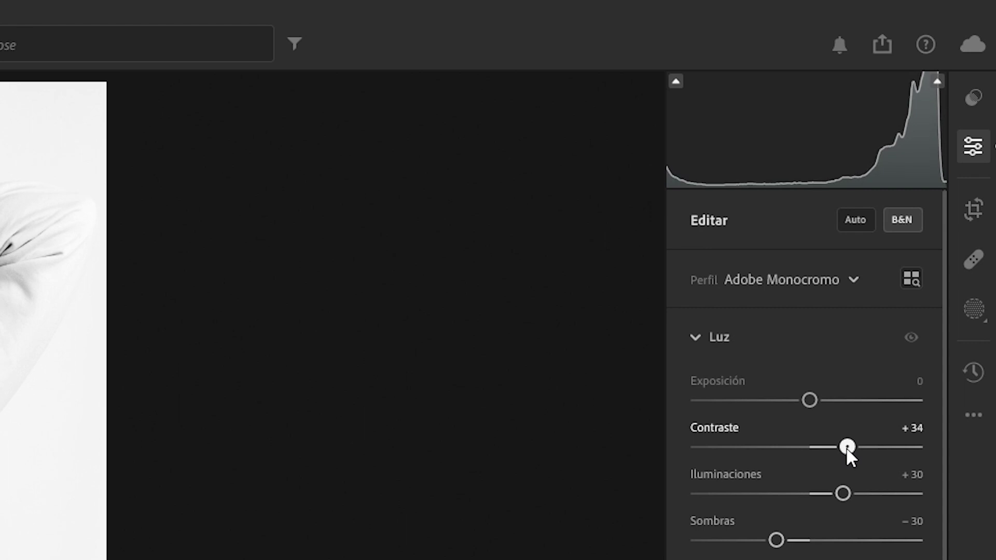
pyautogui.moveTo(846, 447); pyautogui.dragTo(689, 456)
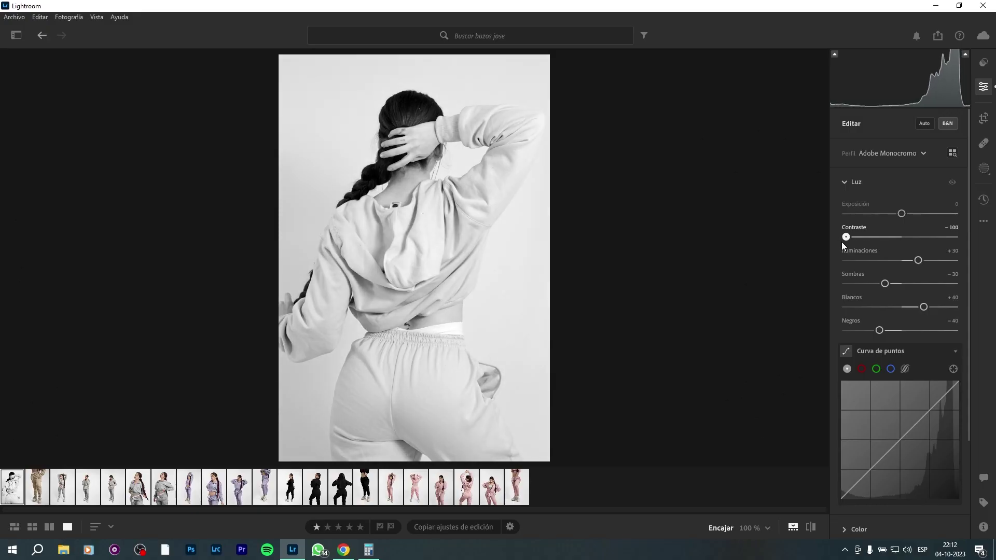
pyautogui.moveTo(841, 241); pyautogui.dragTo(924, 240)
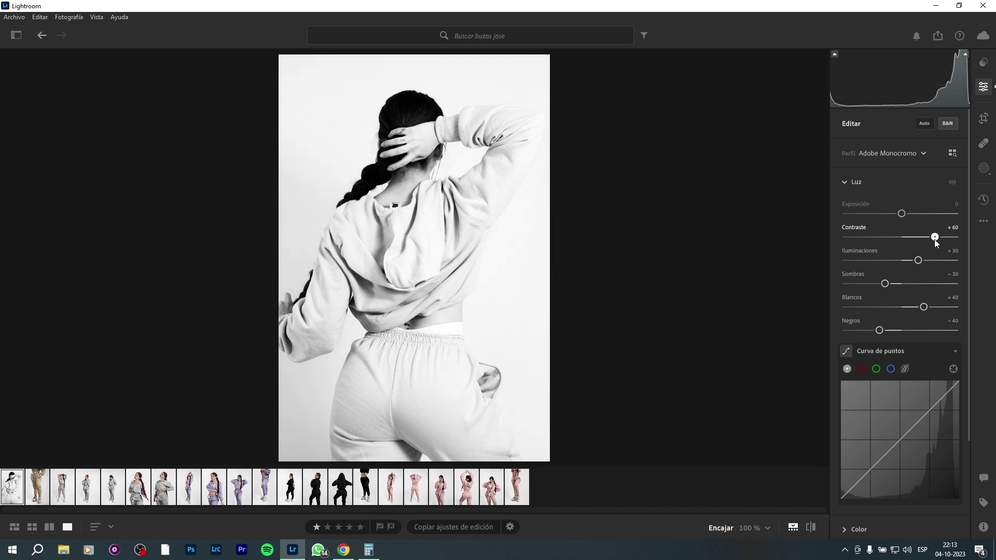
pyautogui.moveTo(934, 238); pyautogui.dragTo(863, 237)
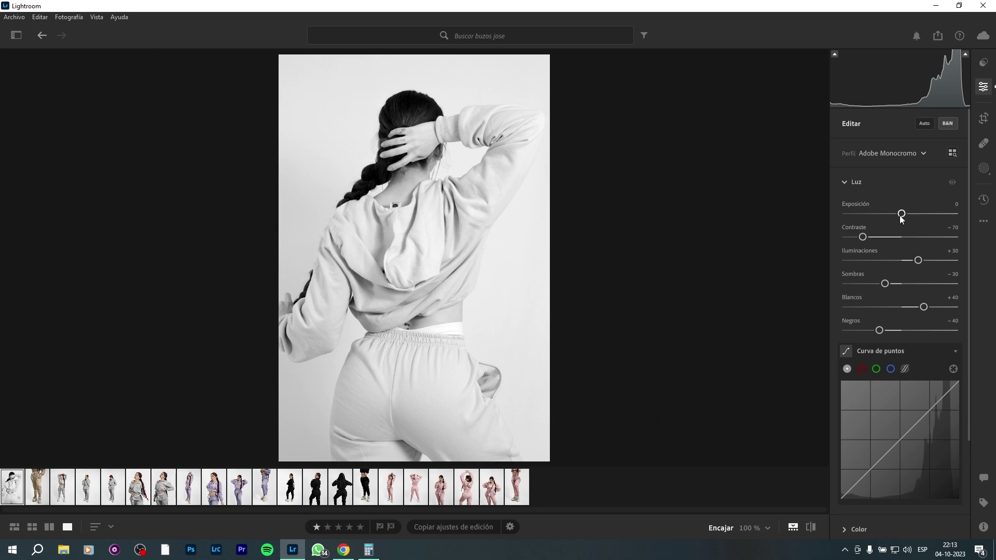
# - Raise Exposición of the black-and-white photo to about +2,20
pyautogui.moveTo(901, 217); pyautogui.dragTo(929, 212)
pyautogui.rightClick(929, 213)
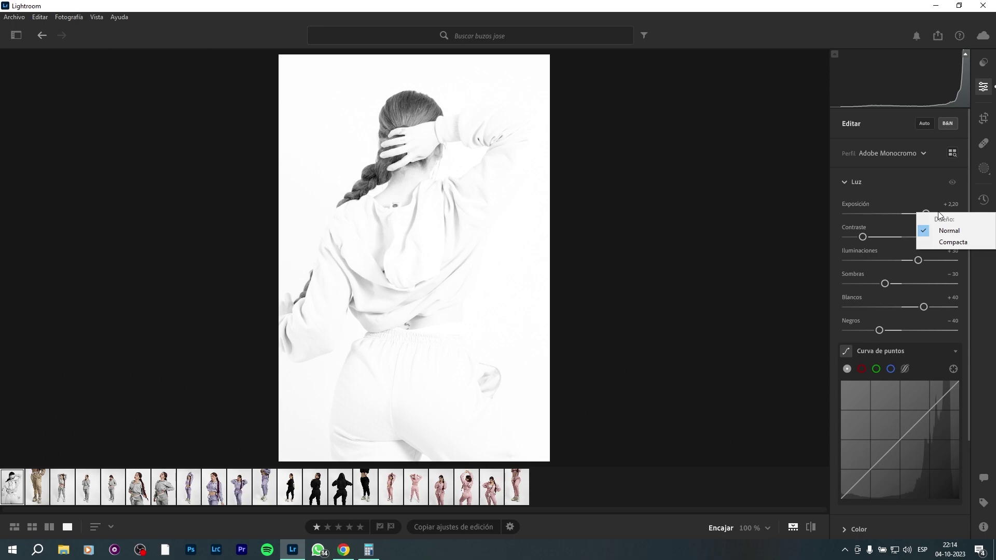
pyautogui.click(932, 207)
pyautogui.moveTo(932, 207); pyautogui.dragTo(941, 213)
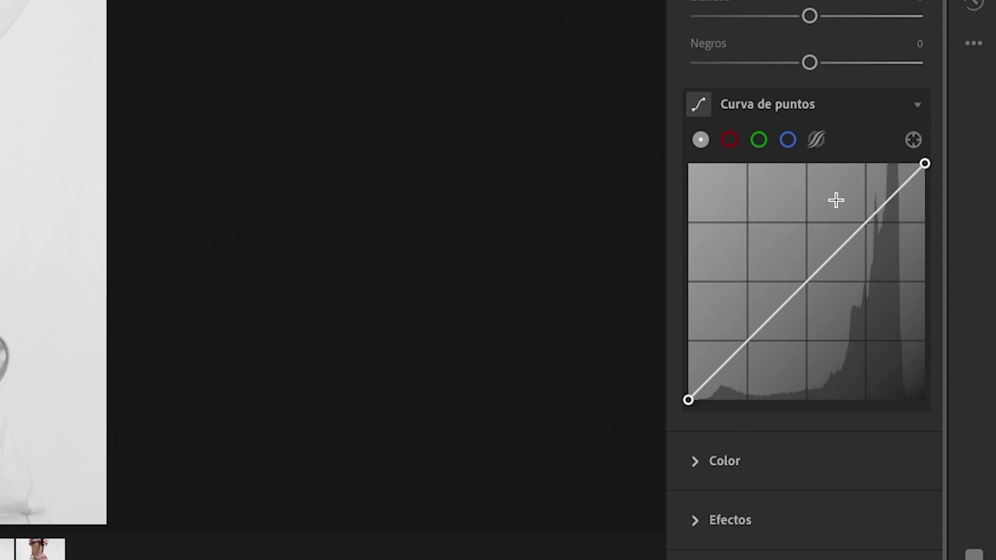
# - Try lowering the white endpoint of the point curve to 88,6 output and return the curve to a straight diagonal
pyautogui.moveTo(925, 164); pyautogui.dragTo(953, 165)
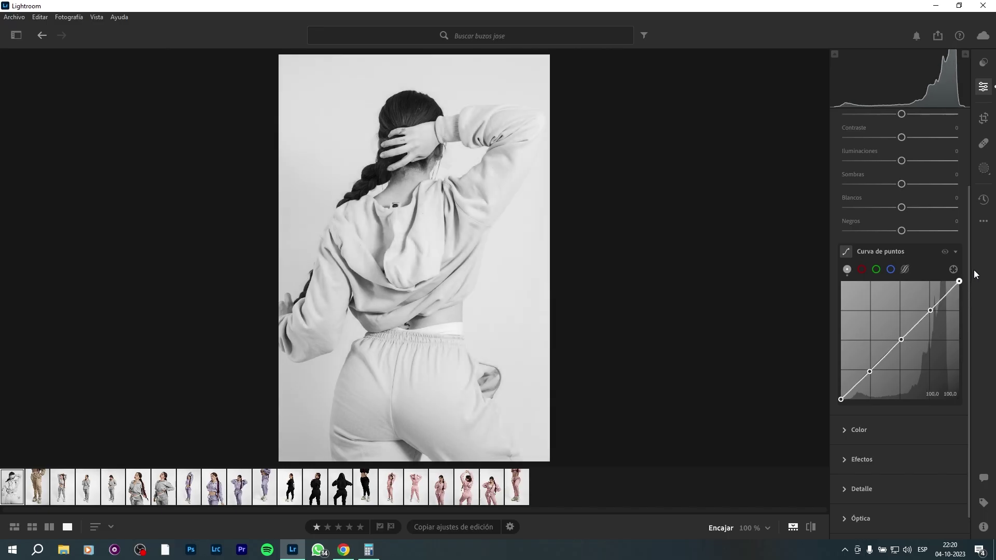
pyautogui.moveTo(973, 270); pyautogui.dragTo(969, 293)
pyautogui.moveTo(970, 305)
pyautogui.mouseDown()
pyautogui.moveTo(975, 271)
pyautogui.moveTo(971, 294)
pyautogui.mouseUp()
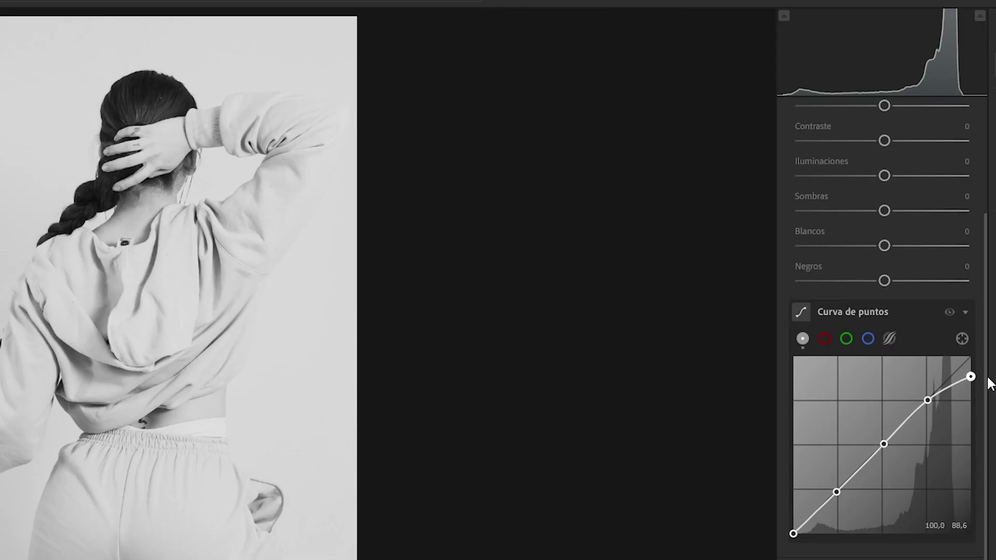
pyautogui.moveTo(990, 384); pyautogui.dragTo(985, 357)
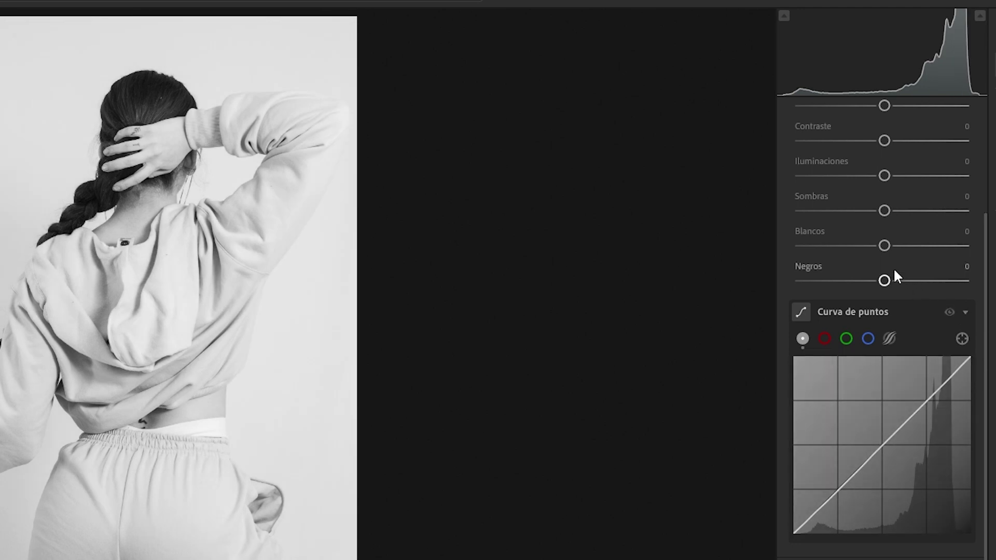
pyautogui.moveTo(887, 241)
pyautogui.mouseDown()
pyautogui.moveTo(811, 243)
pyautogui.moveTo(883, 246)
pyautogui.mouseUp()
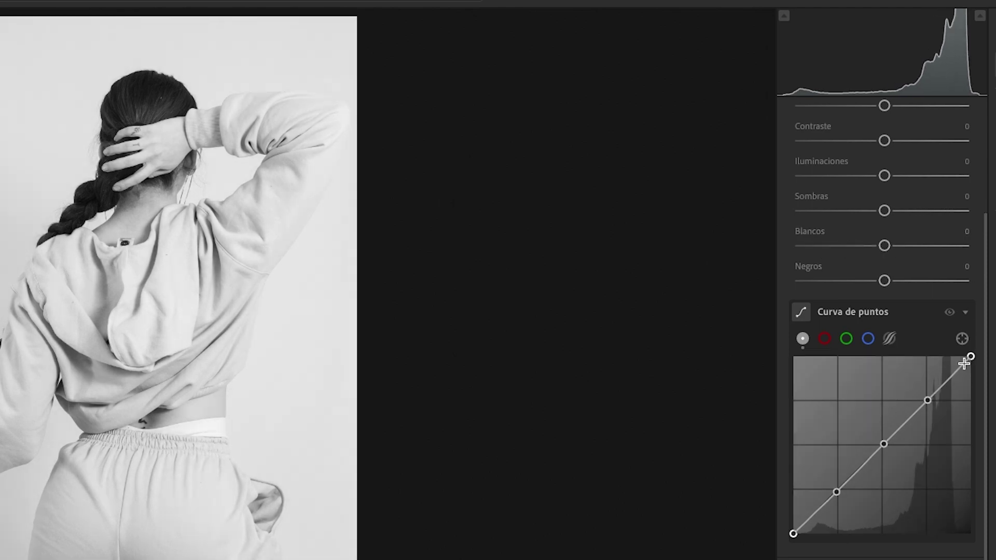
pyautogui.moveTo(970, 357)
pyautogui.mouseDown()
pyautogui.moveTo(971, 395)
pyautogui.moveTo(970, 363)
pyautogui.mouseUp()
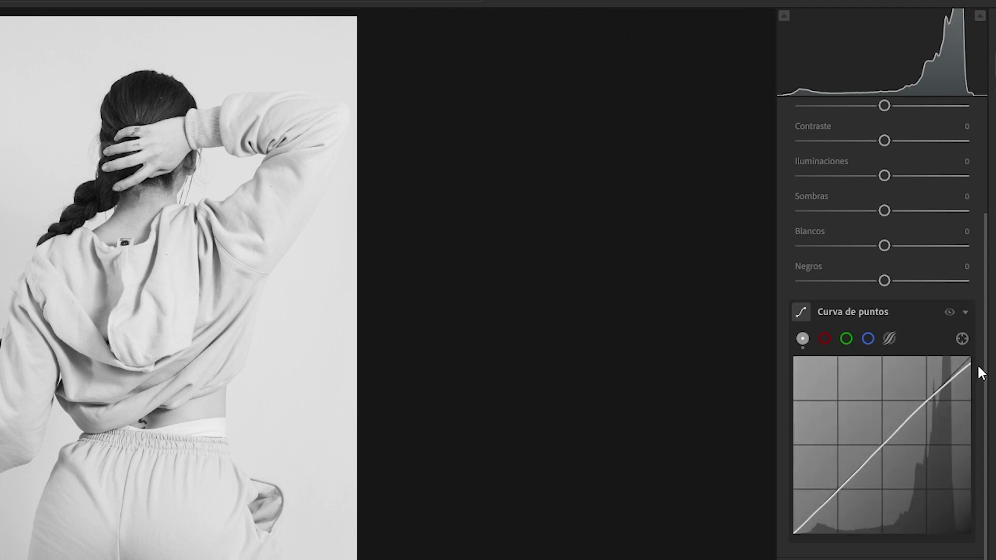
pyautogui.moveTo(970, 362)
pyautogui.mouseDown()
pyautogui.moveTo(977, 388)
pyautogui.moveTo(974, 359)
pyautogui.mouseUp()
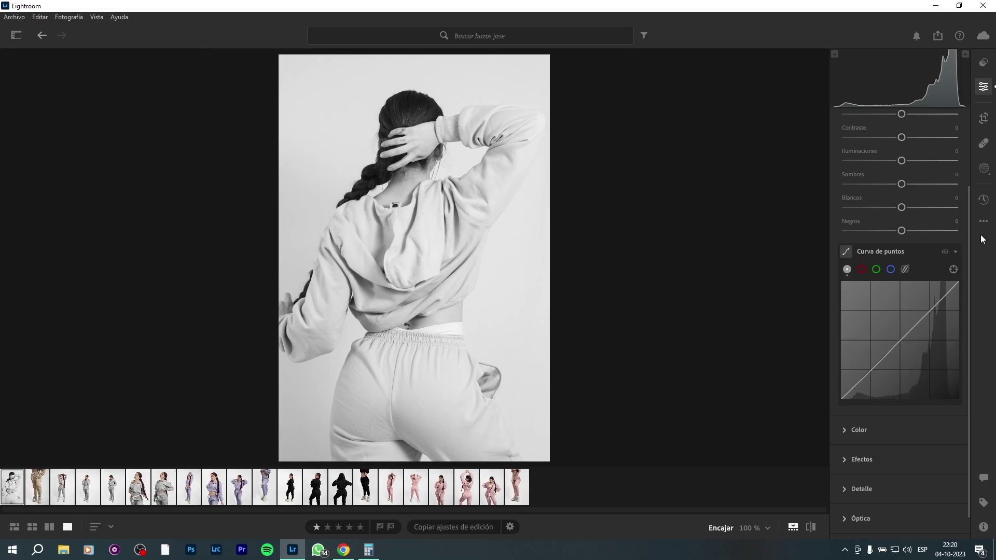
# - Turn off black and white, try lowering the point curve's white endpoint on the color photo, and return it to 100,0
pyautogui.scroll(3, 938, 276)
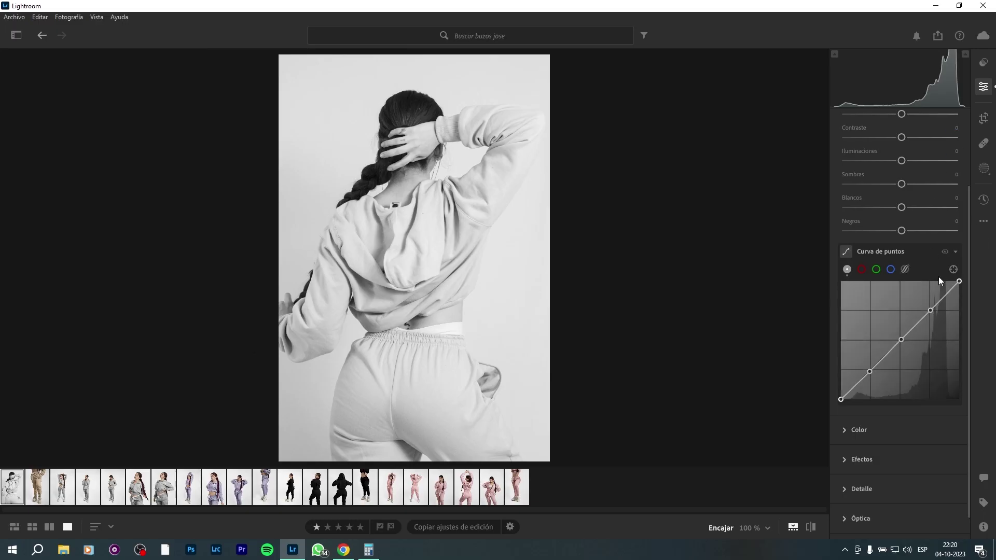
pyautogui.click(941, 126)
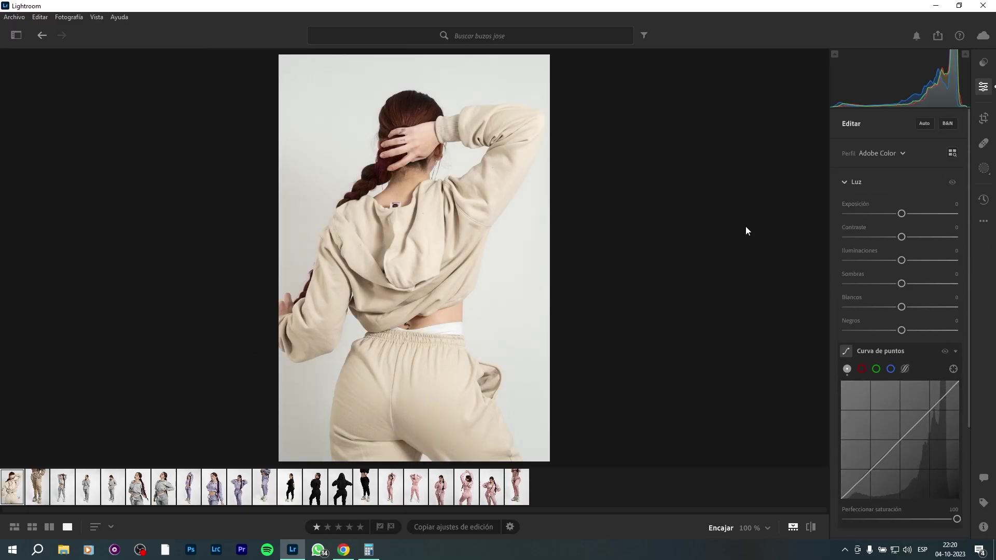
pyautogui.moveTo(959, 383); pyautogui.dragTo(964, 406)
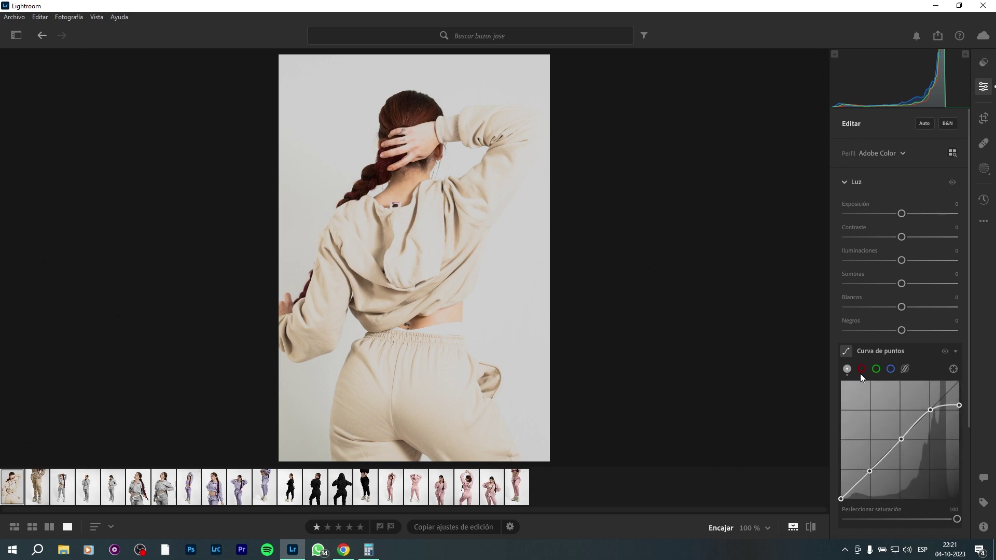
pyautogui.moveTo(959, 405); pyautogui.dragTo(959, 381)
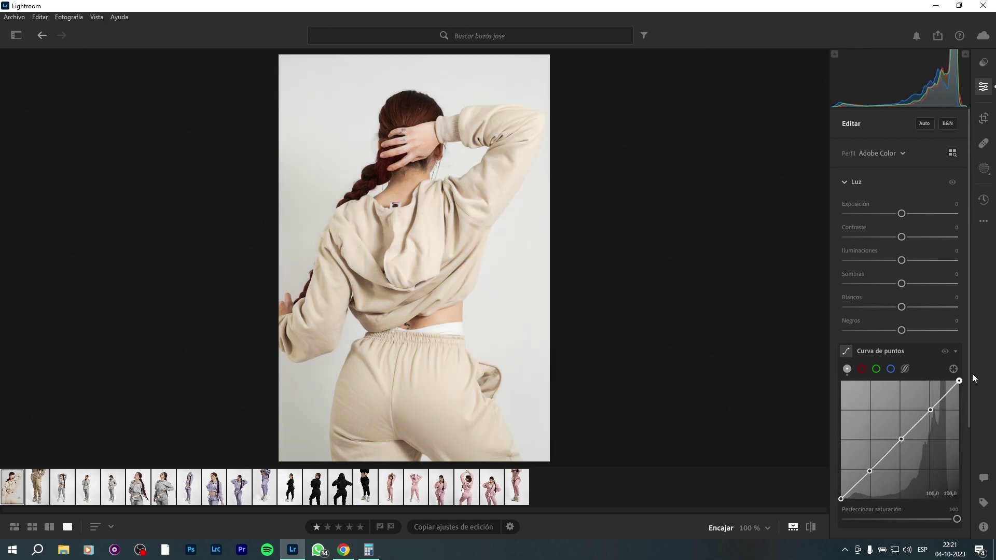